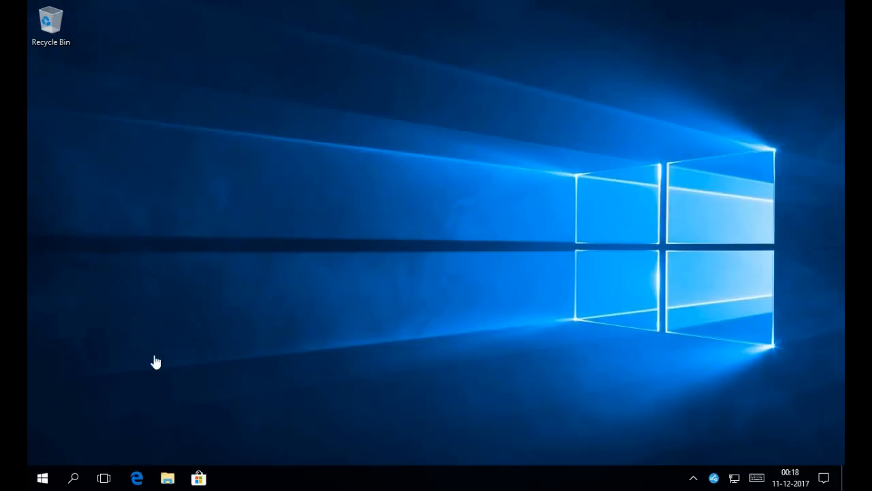
# Launch regedit with elevated permission and locate the SystemBiosDate value under HKEY_LOCAL_MACHINE\HARDWARE\DESCRIPTION\System
pyautogui.rightClick(45, 478)
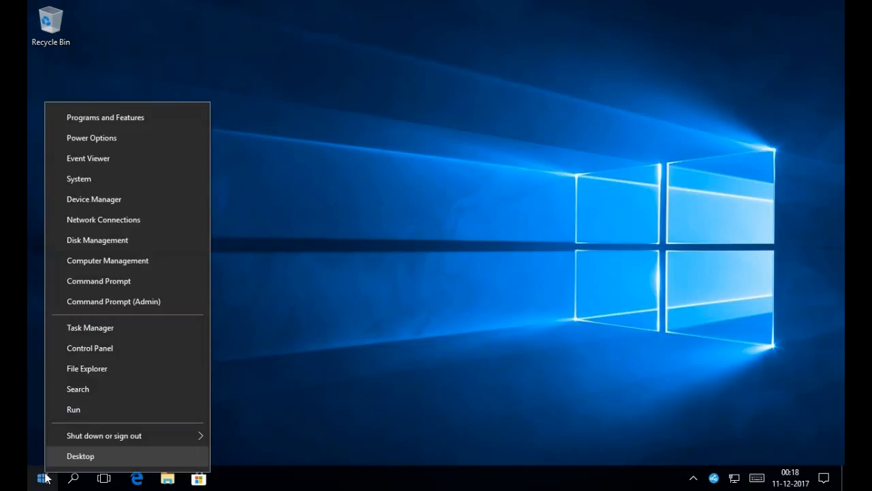
pyautogui.click(73, 412)
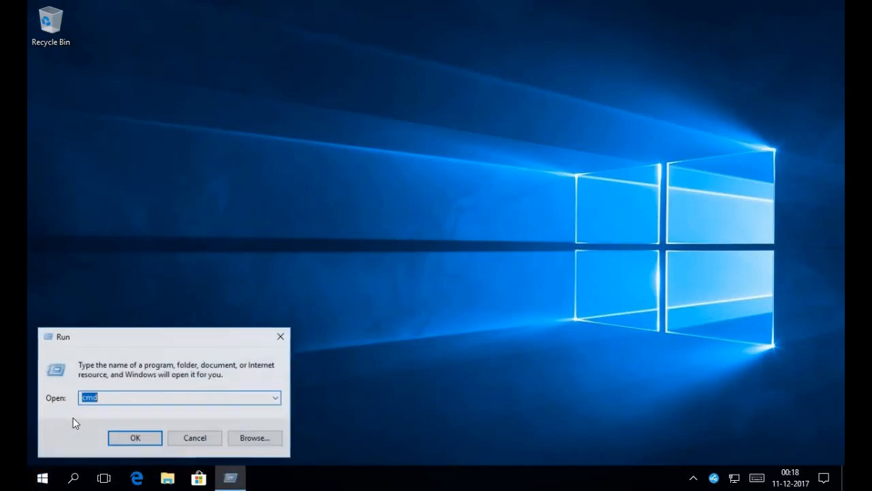
pyautogui.write('regedit')
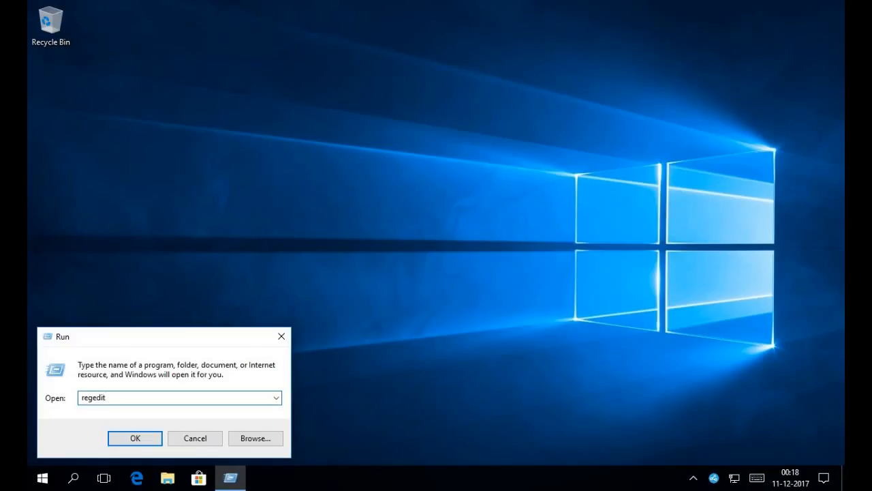
pyautogui.press('Return')
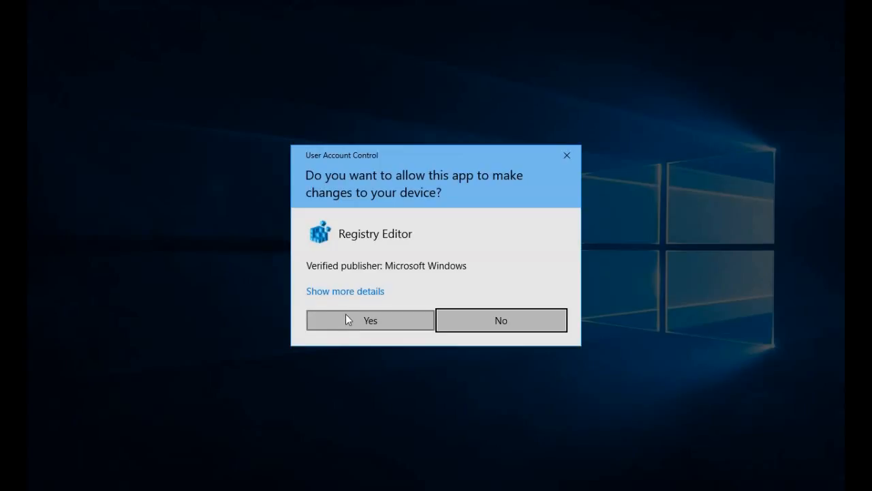
pyautogui.click(345, 316)
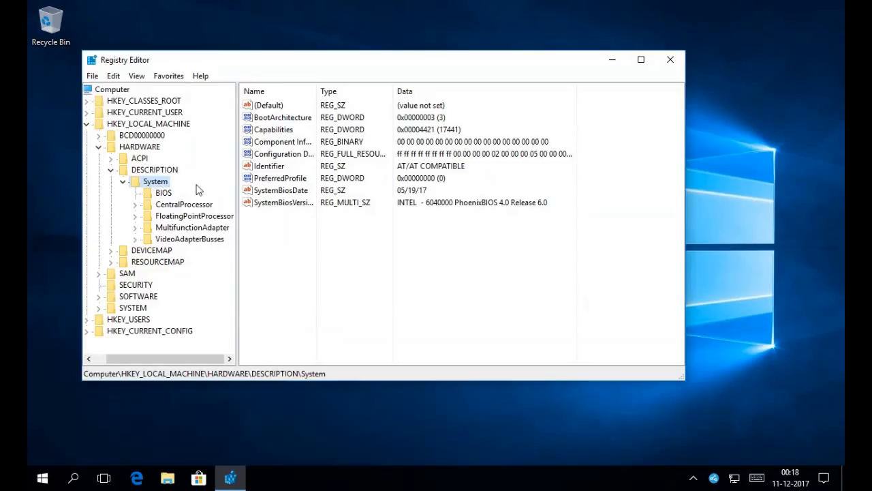
pyautogui.click(267, 192)
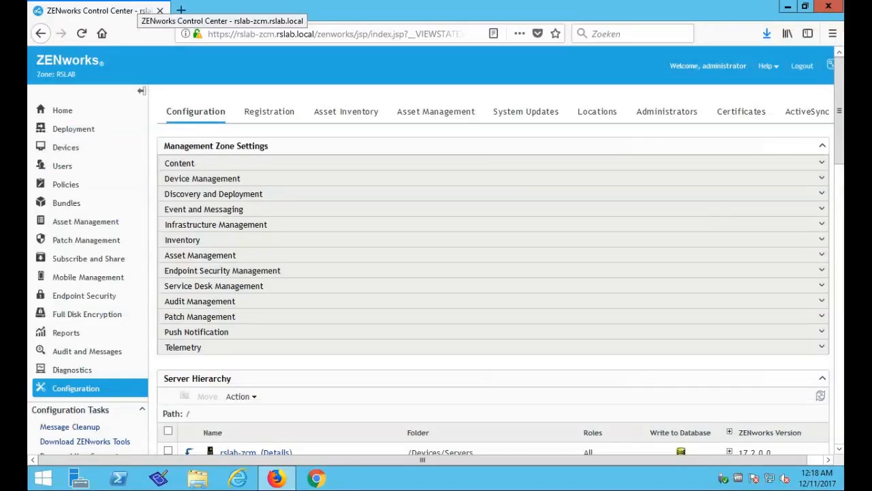
# In ZENworks Control Center, open the administrator-defined Workstation fields, review the RegistryInfo field's details and leave them without saving
pyautogui.click(338, 117)
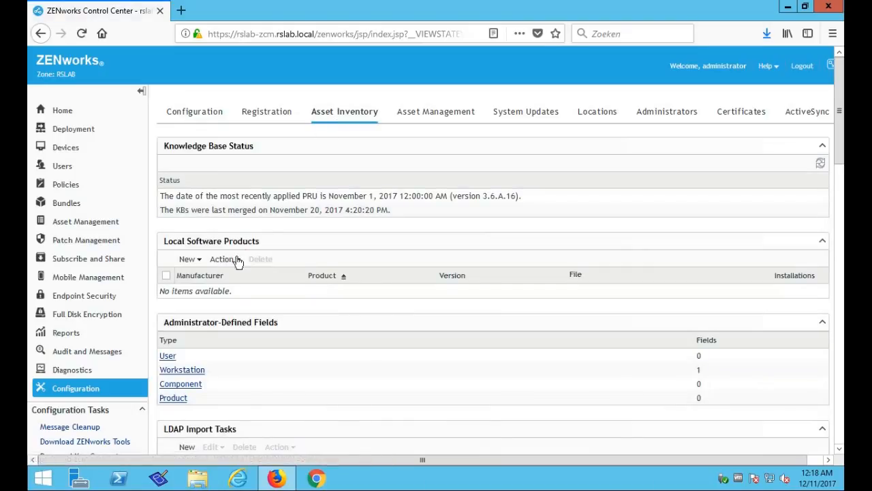
pyautogui.click(191, 375)
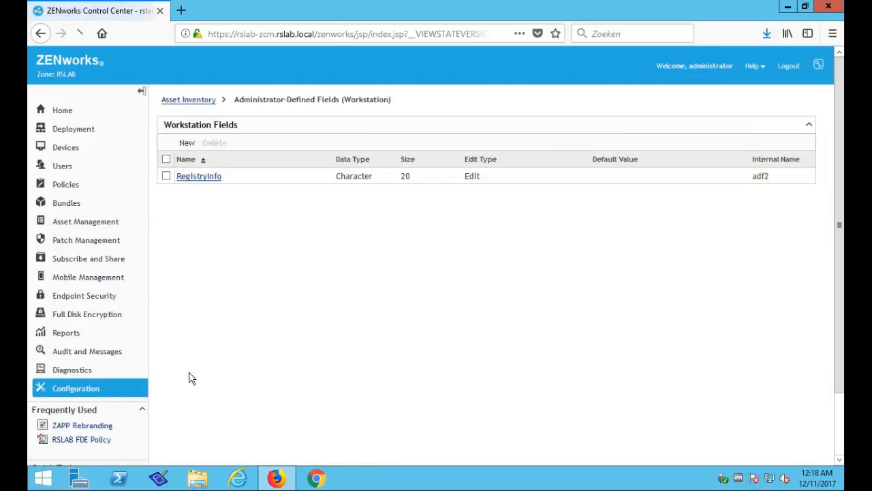
pyautogui.click(166, 176)
pyautogui.click(185, 178)
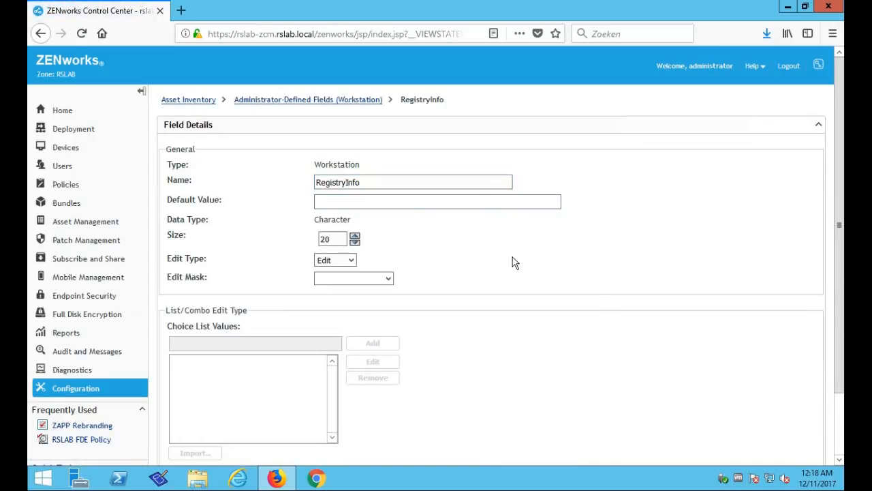
pyautogui.scroll(-2, 835, 310)
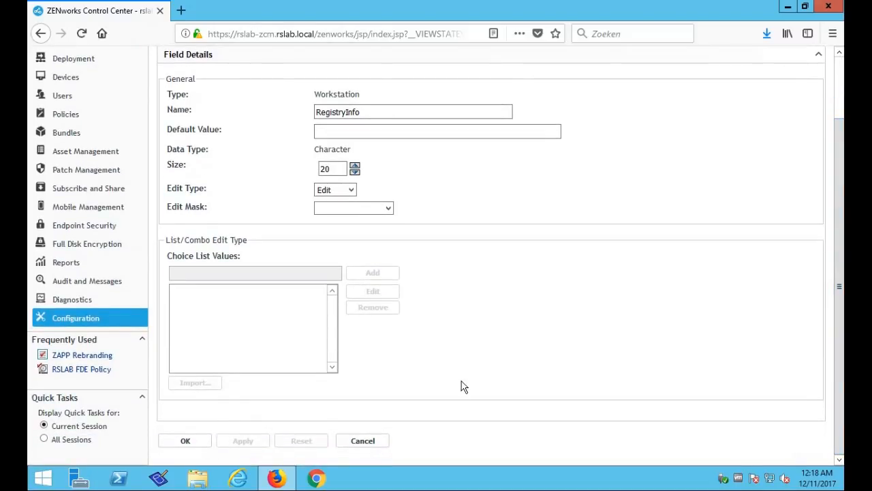
pyautogui.click(372, 441)
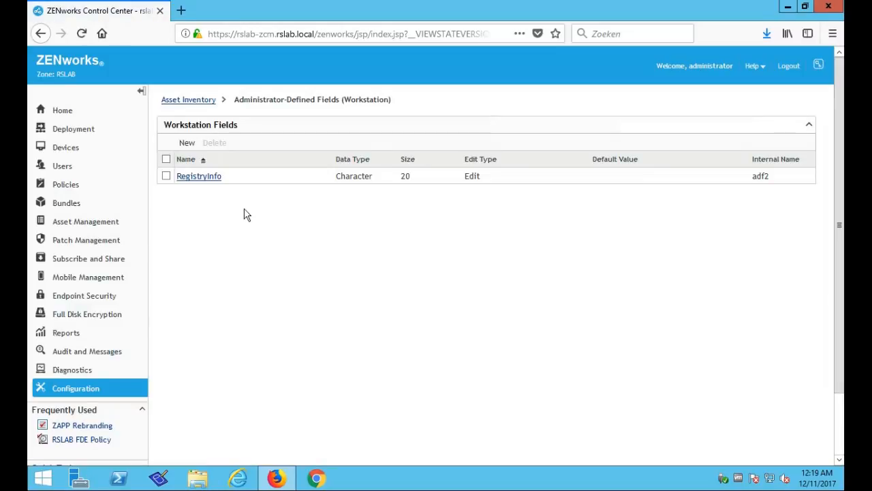
# Delete the RegistryInfo field from the administrator-defined Workstation fields
pyautogui.click(167, 176)
pyautogui.click(216, 144)
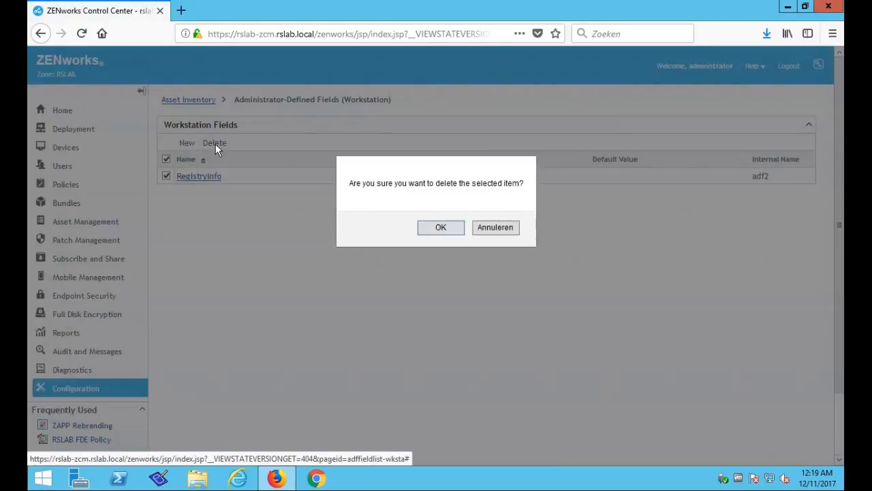
pyautogui.click(440, 227)
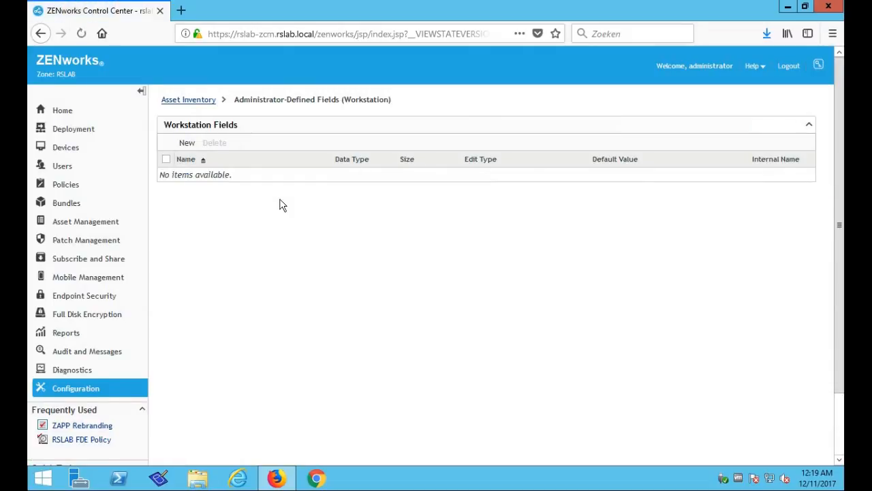
# Create a Workstation field named RegInfo-SystemBiosDate with data type Character, size 20 and edit type Edit
pyautogui.click(187, 146)
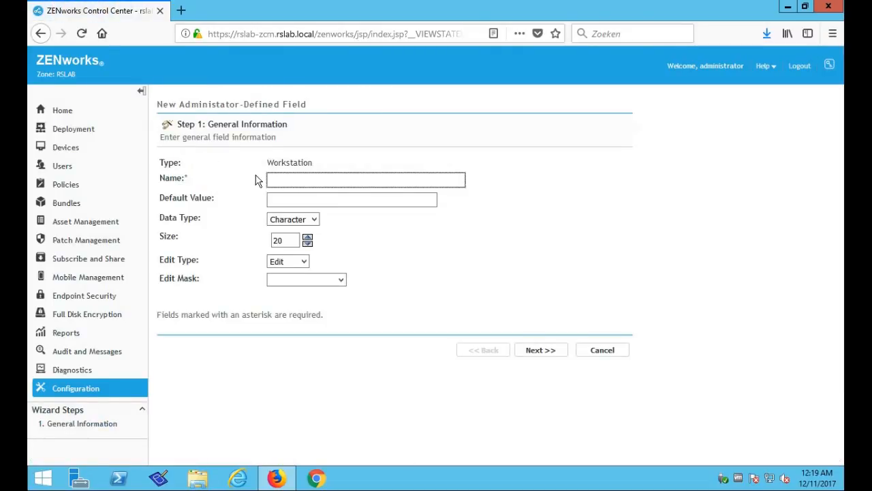
pyautogui.write('RegInfo-SystemBiosDate')
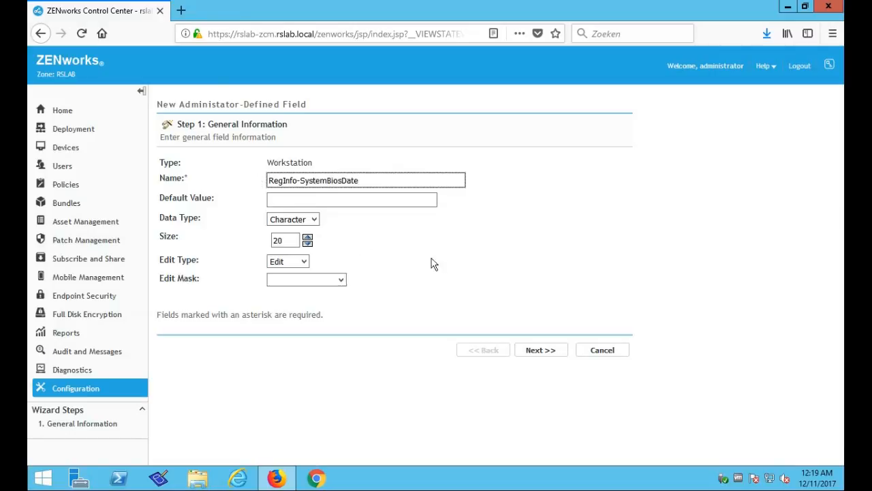
pyautogui.click(531, 351)
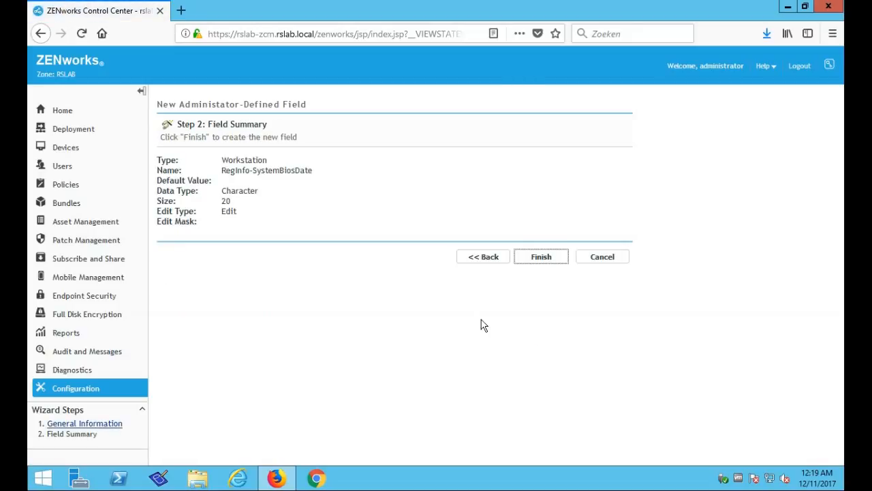
pyautogui.click(541, 257)
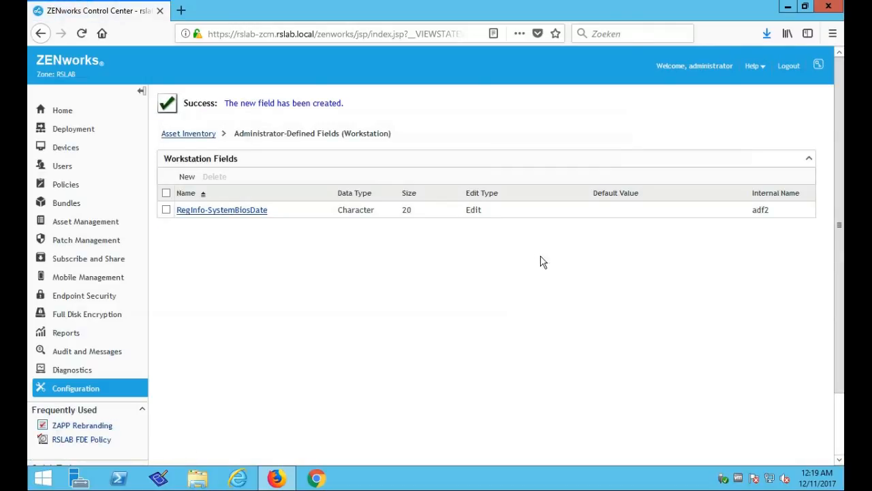
# Open the Collection Data Form settings from the Inventory category of the management zone settings
pyautogui.click(189, 137)
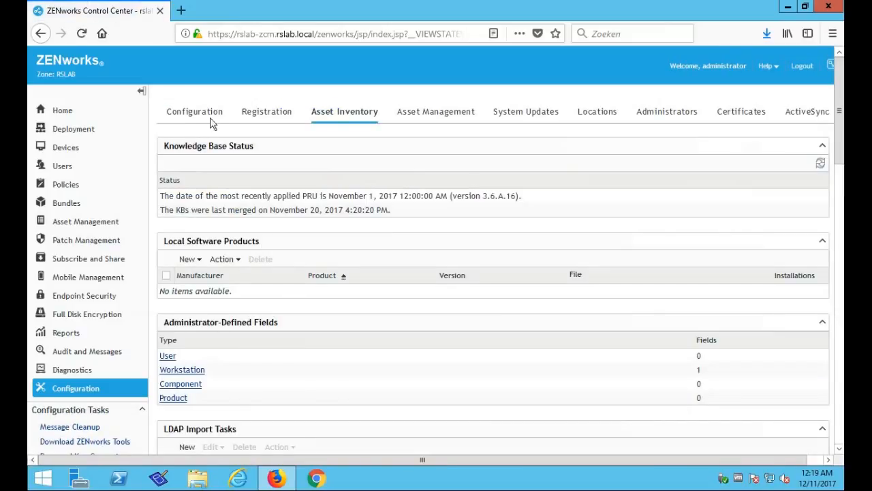
pyautogui.click(203, 114)
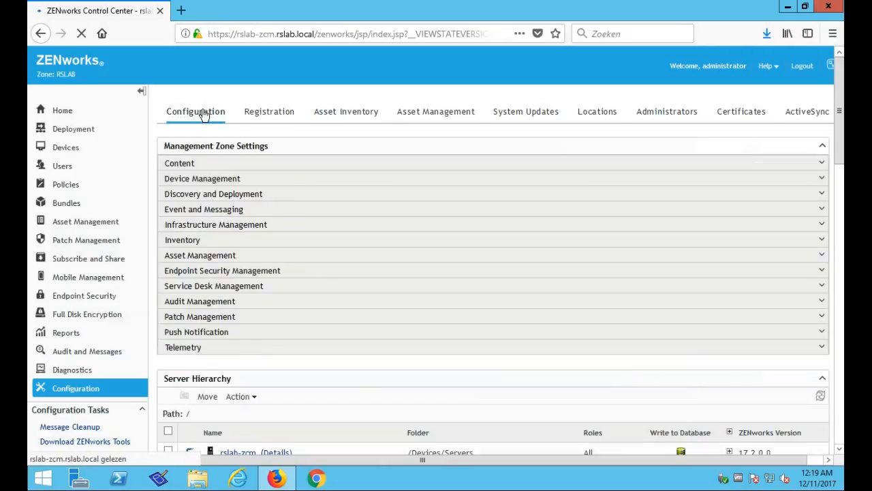
pyautogui.moveTo(196, 224); pyautogui.dragTo(188, 242)
pyautogui.click(189, 243)
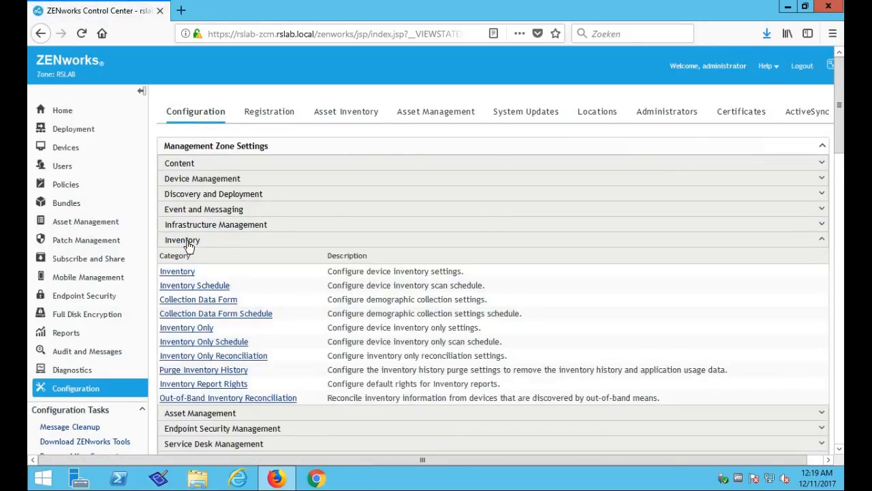
pyautogui.click(194, 300)
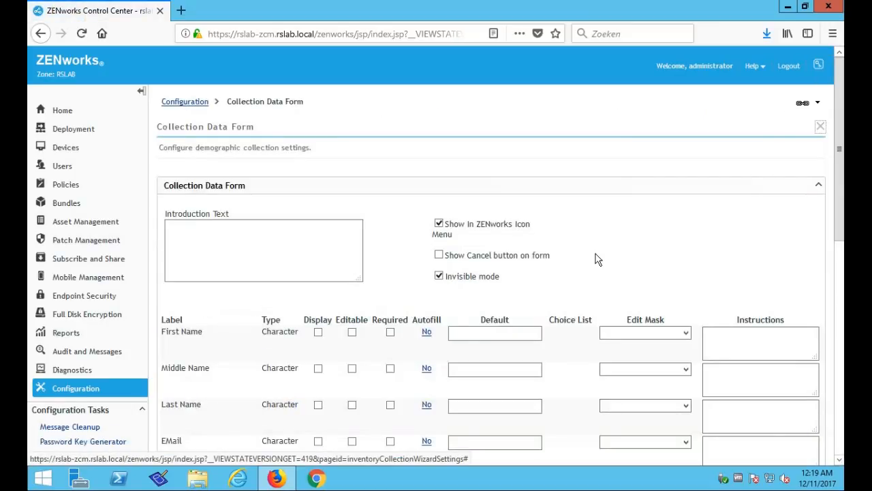
# Examine the Show In ZENworks Icon Menu and Invisible mode options of the Collection Data Form
pyautogui.moveTo(840, 222); pyautogui.dragTo(840, 239)
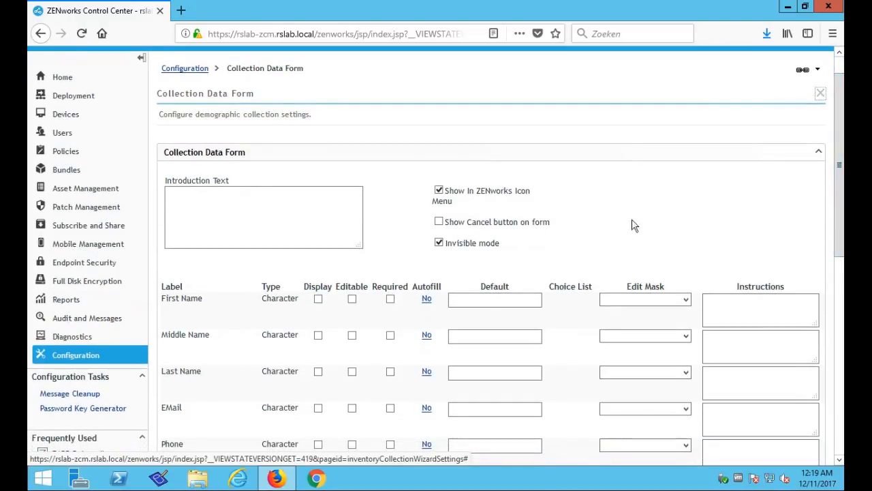
pyautogui.moveTo(450, 195); pyautogui.dragTo(456, 203)
pyautogui.click(458, 202)
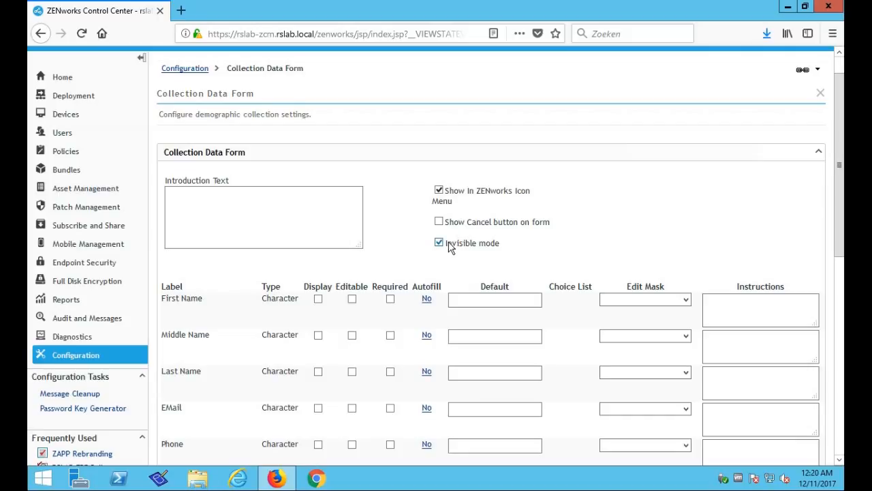
pyautogui.moveTo(448, 248); pyautogui.dragTo(486, 245)
pyautogui.click(488, 245)
pyautogui.click(488, 248)
# Set the RegInfo-SystemBiosDate field to autofill from the registry key HKEY_LOCAL_MACHINE\HARDWARE\DESCRIPTION\System\SystemBiosDate
pyautogui.moveTo(839, 231); pyautogui.dragTo(843, 432)
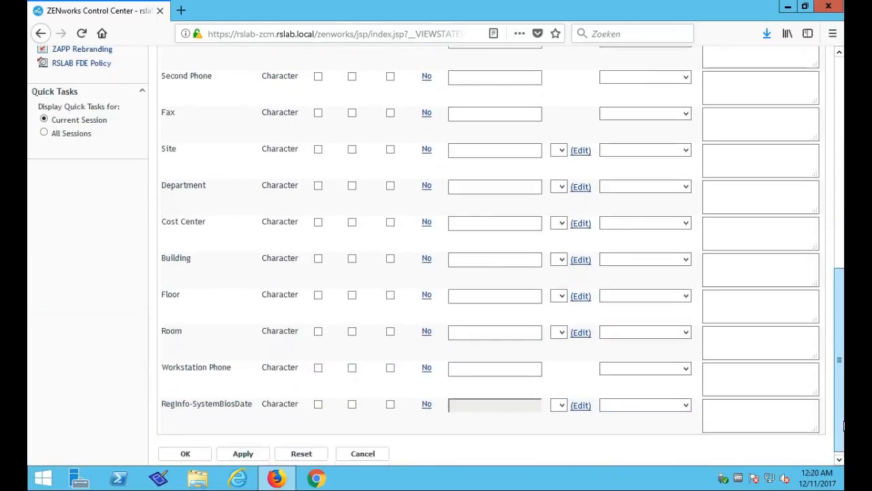
pyautogui.click(425, 405)
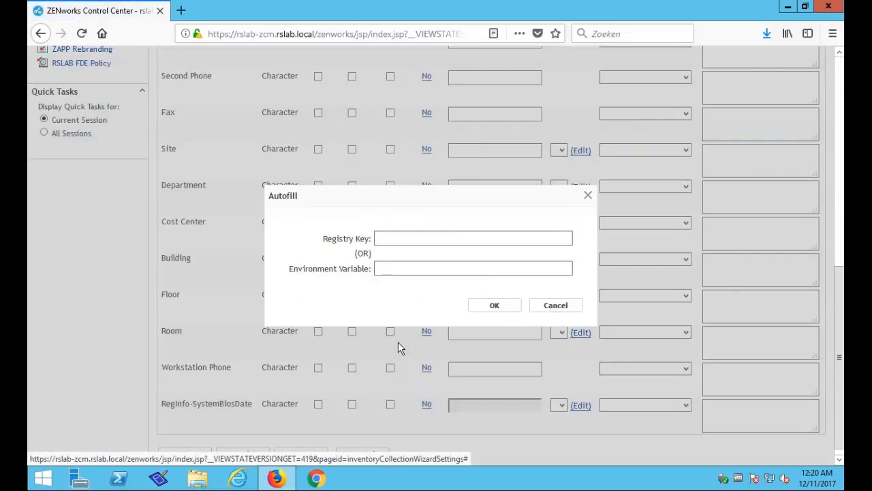
pyautogui.click(400, 240)
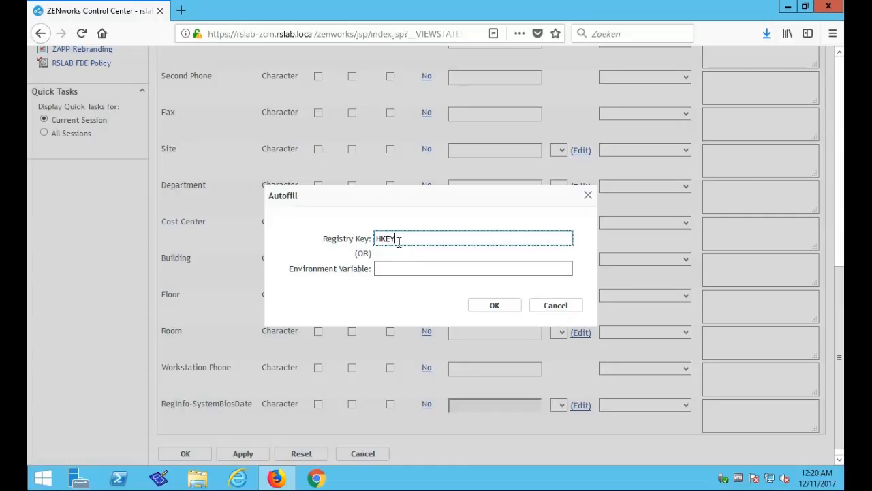
pyautogui.write('HKEY_LOCAL_MACHINE\\HARDWARE\\')
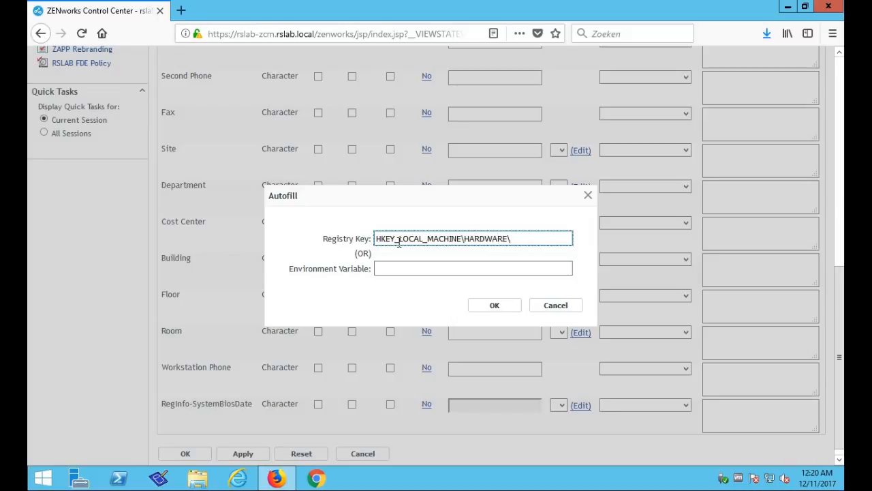
pyautogui.write('DESCRIPTION\\System')
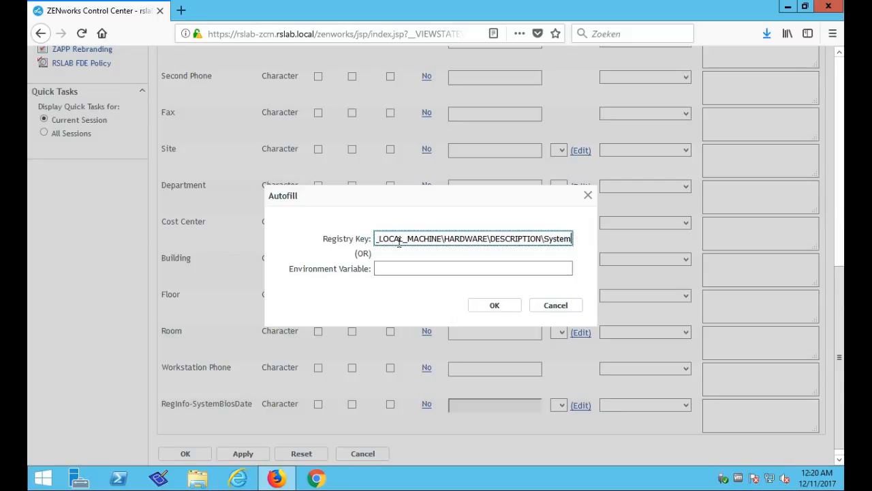
pyautogui.write('\\')
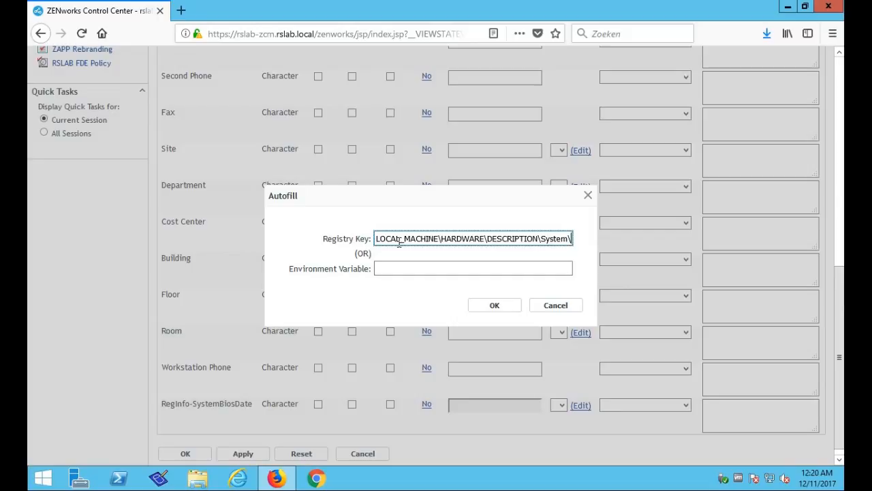
pyautogui.write('System')
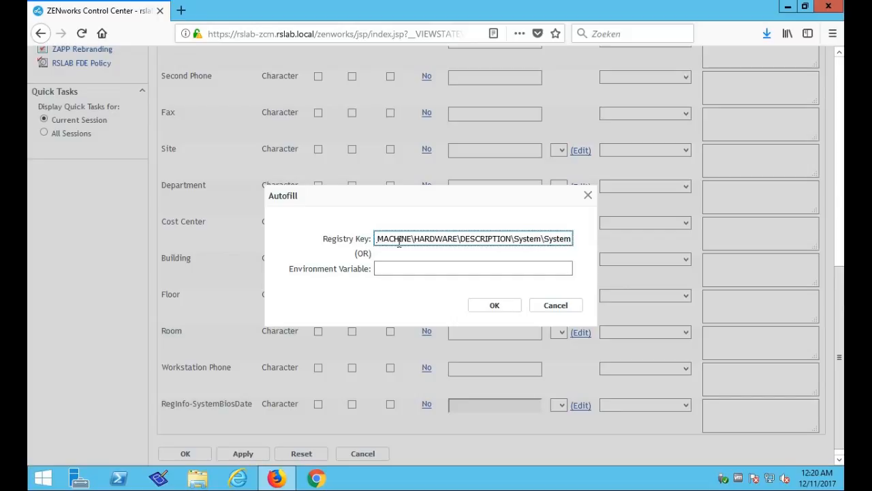
pyautogui.write('BiosD')
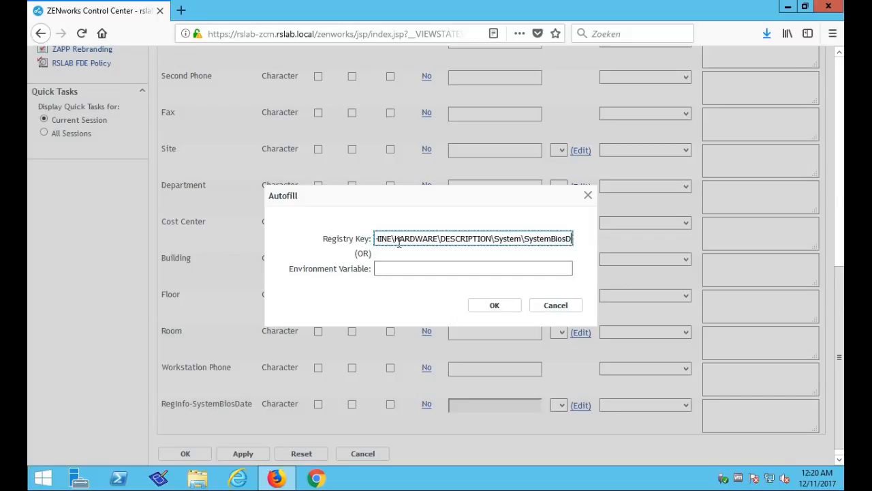
pyautogui.write('ate')
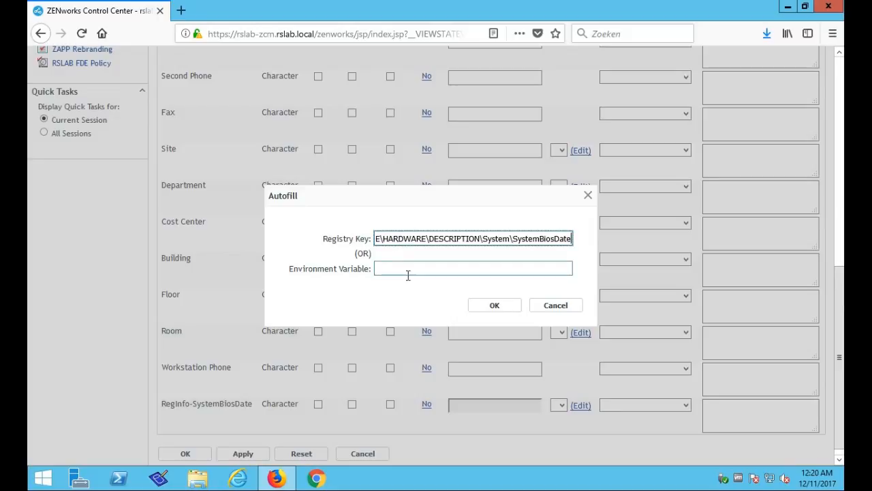
pyautogui.click(492, 306)
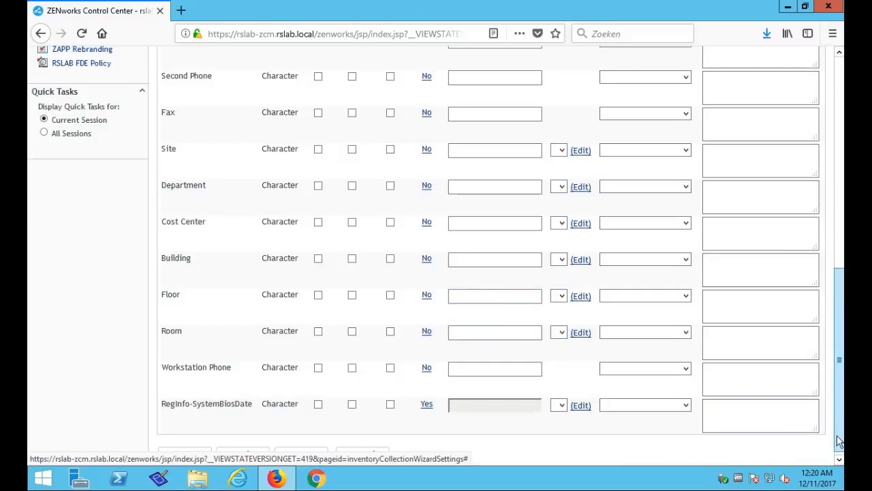
# Apply the Collection Data Form changes and return to the management zone settings
pyautogui.scroll(-1, 836, 431)
pyautogui.click(242, 448)
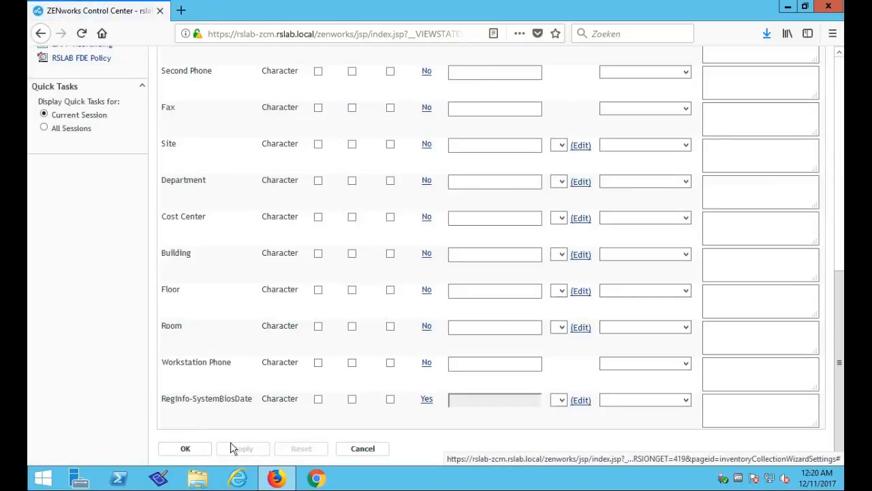
pyautogui.click(198, 450)
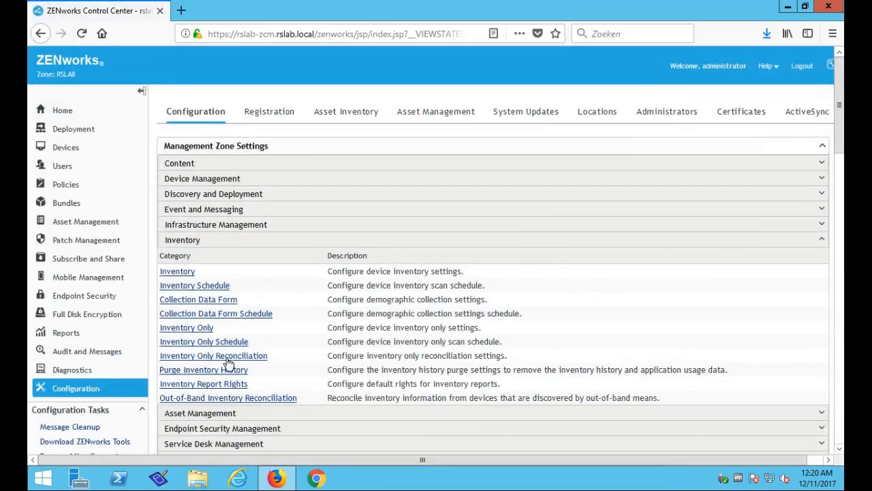
# Review the zone's device inventory scan settings and the Inventory Schedule without changing them
pyautogui.click(185, 272)
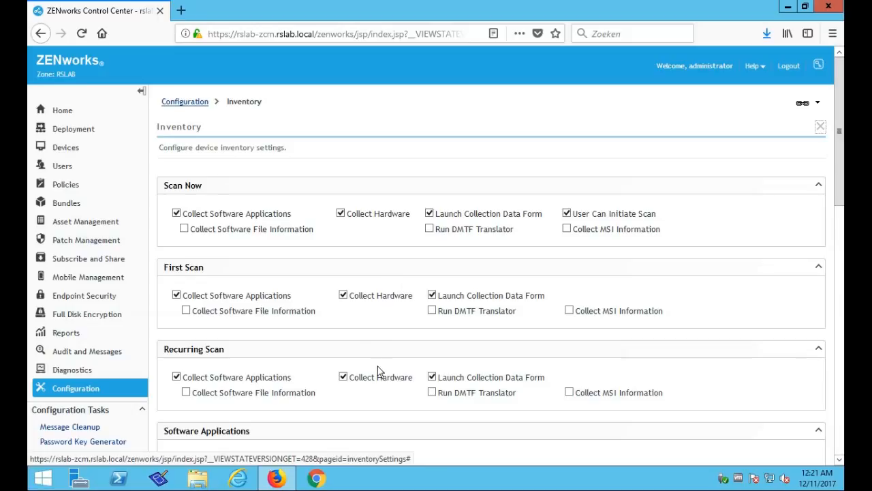
pyautogui.click(184, 104)
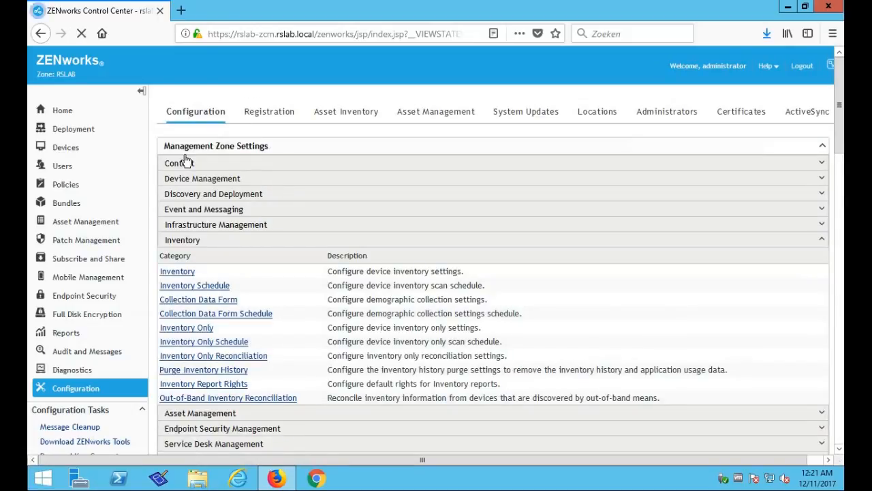
pyautogui.click(204, 289)
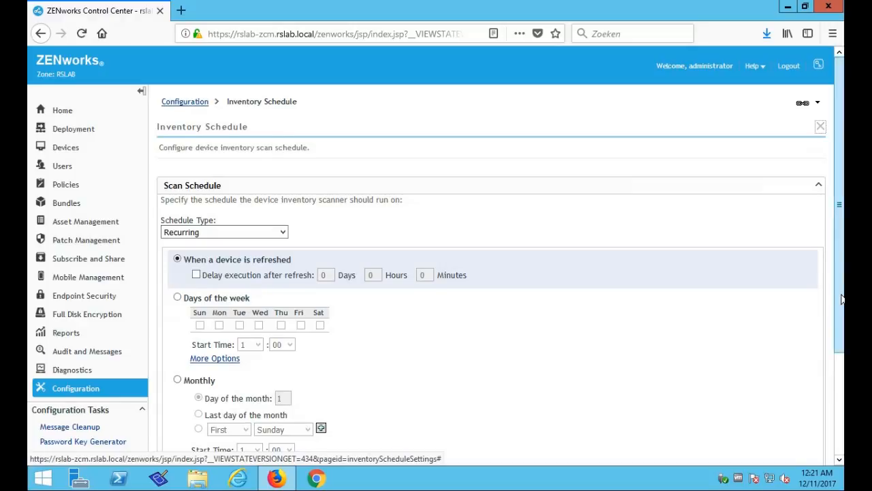
pyautogui.moveTo(842, 301); pyautogui.dragTo(840, 281)
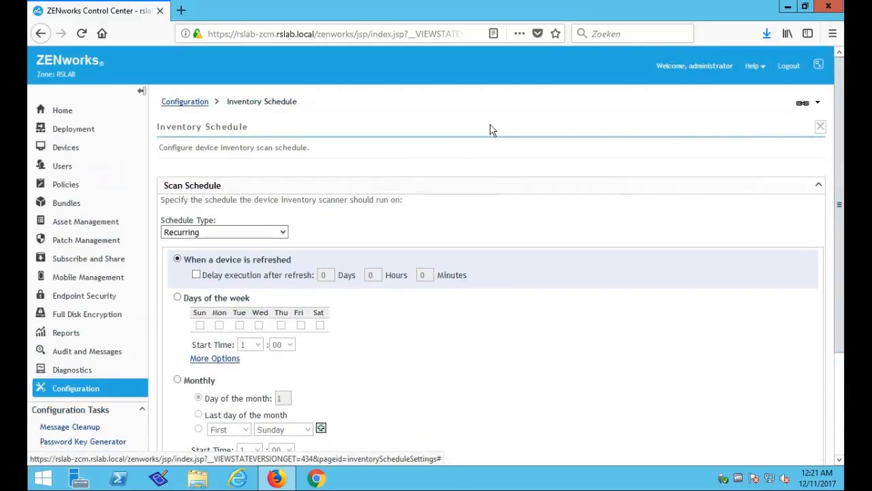
pyautogui.click(182, 102)
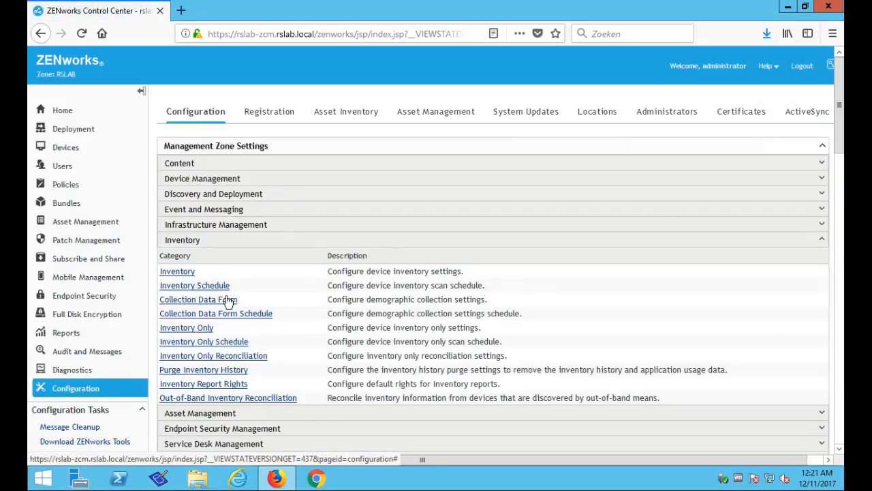
# Review the Collection Data Form Schedule and return to the management zone settings
pyautogui.click(218, 320)
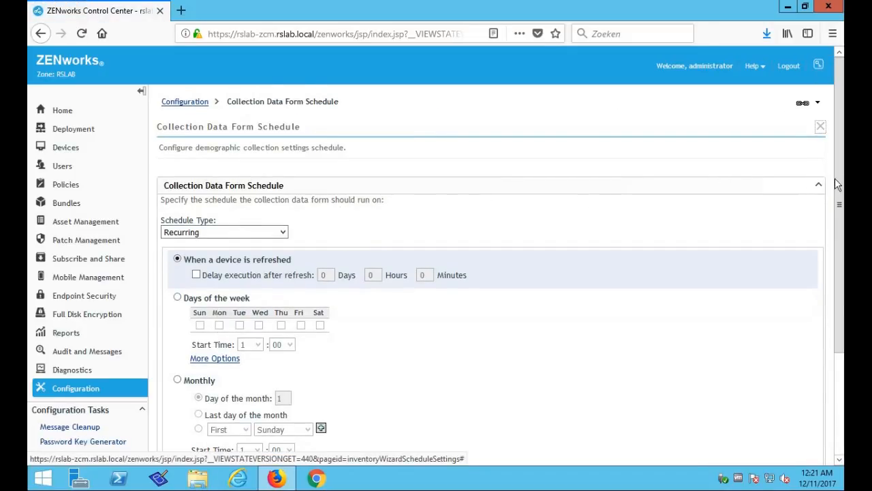
pyautogui.moveTo(841, 184)
pyautogui.mouseDown()
pyautogui.moveTo(842, 270)
pyautogui.moveTo(841, 200)
pyautogui.mouseUp()
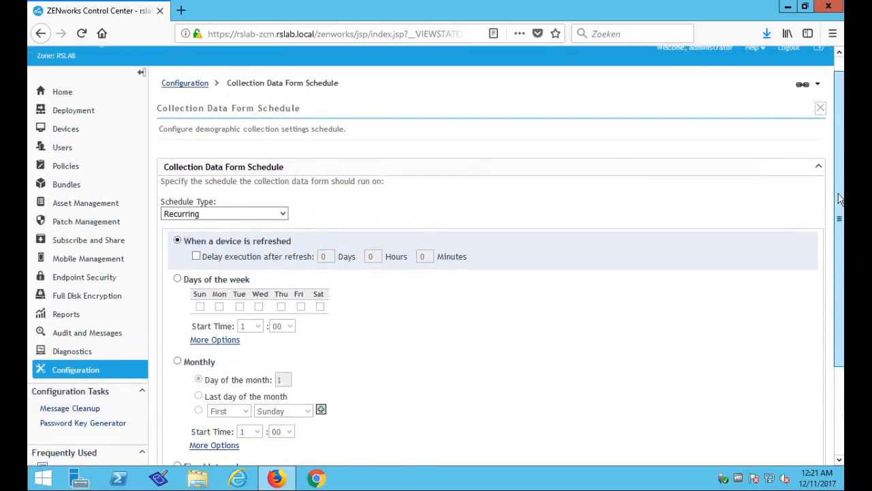
pyautogui.click(202, 86)
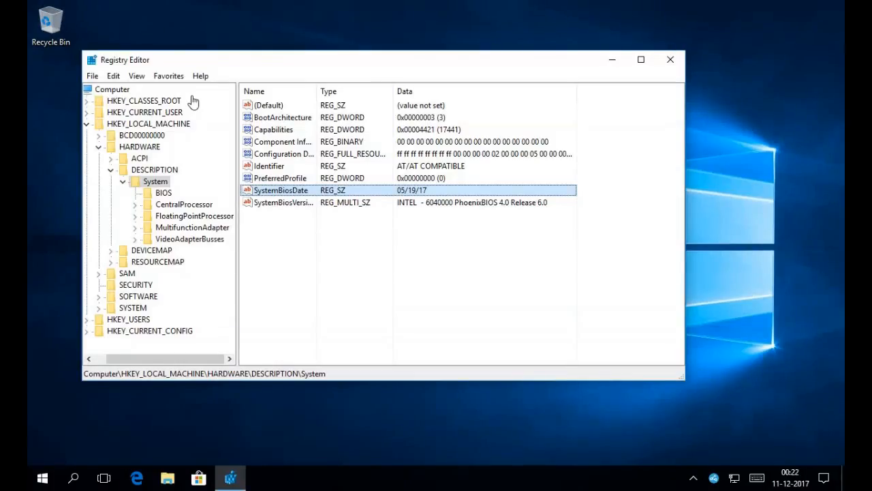
# On the Windows 10 workstation, close Registry Editor, open a command prompt and refresh the ZENworks agent with zac ref bypasscache
pyautogui.click(670, 60)
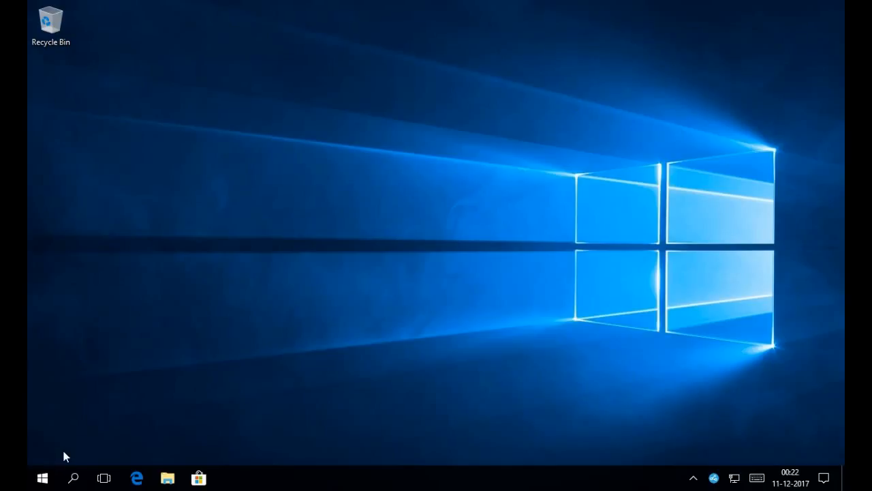
pyautogui.rightClick(42, 478)
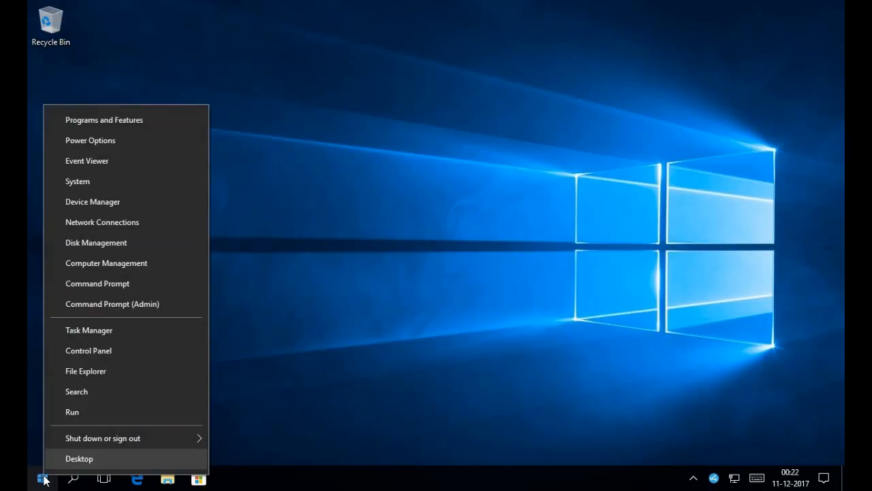
pyautogui.click(83, 414)
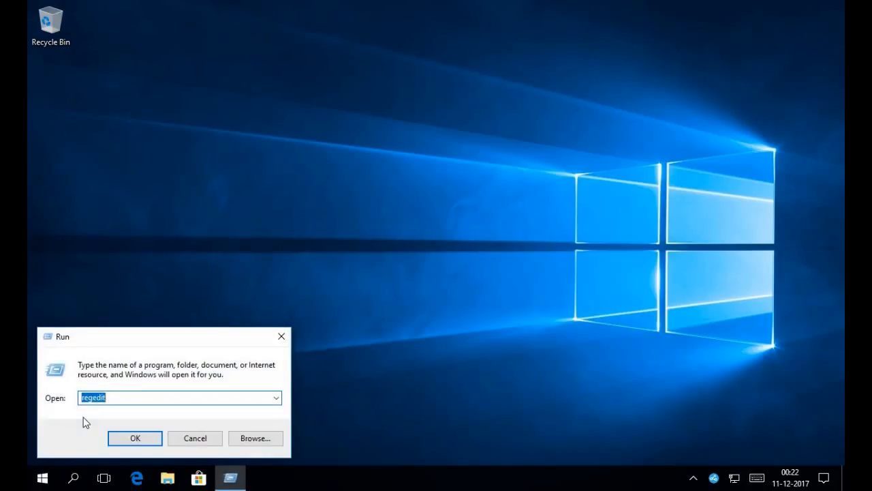
pyautogui.write('cmd')
pyautogui.press('Return')
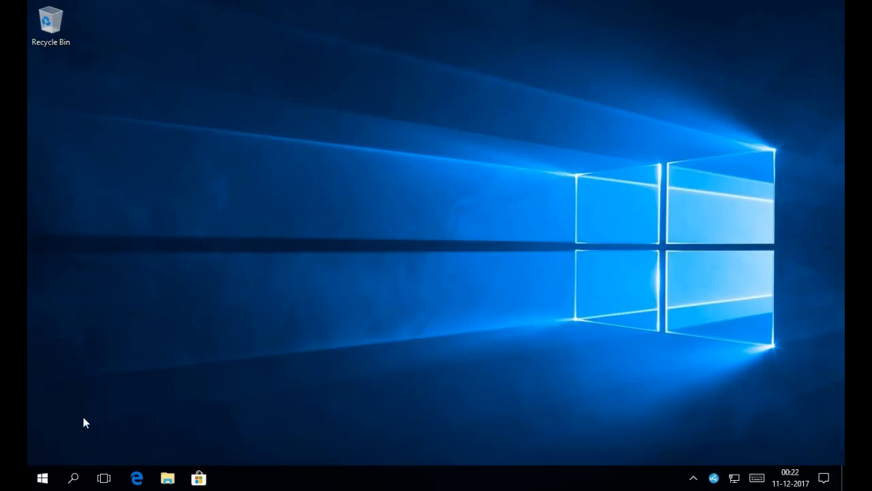
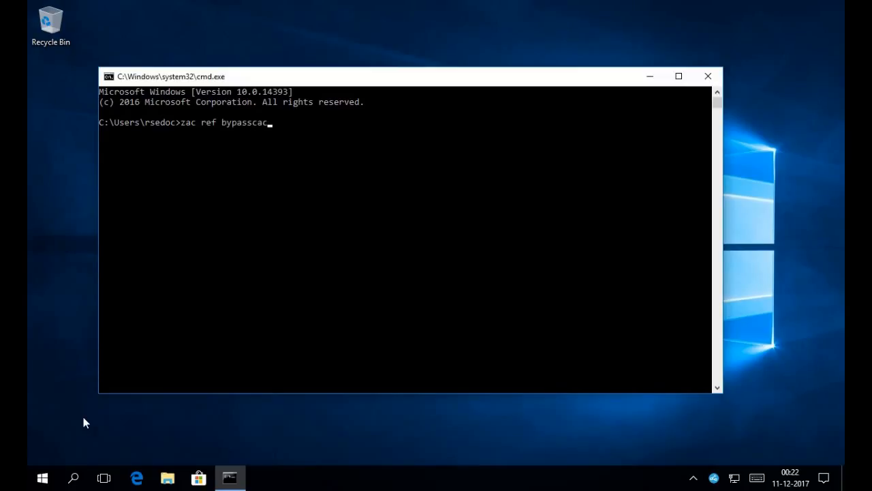
pyautogui.press('Return')
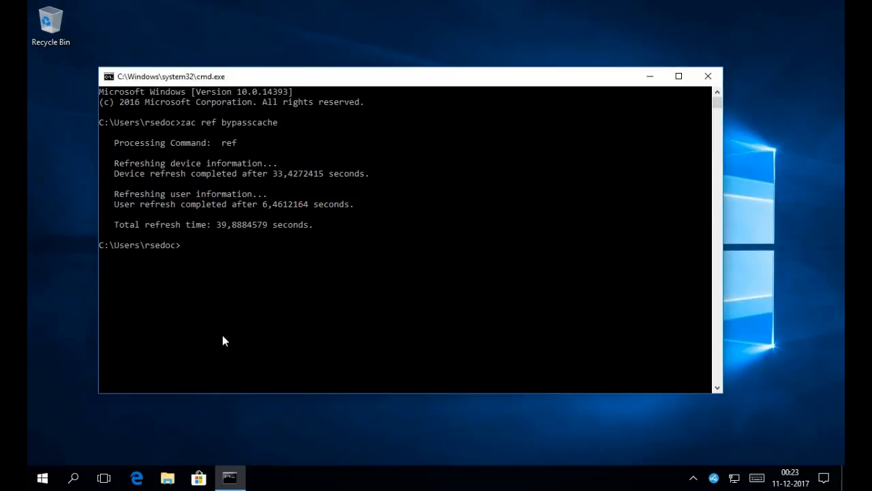
# Run zac inv cdf in the command prompt to trigger the Collection Data Form on the workstation
pyautogui.rightClick(714, 478)
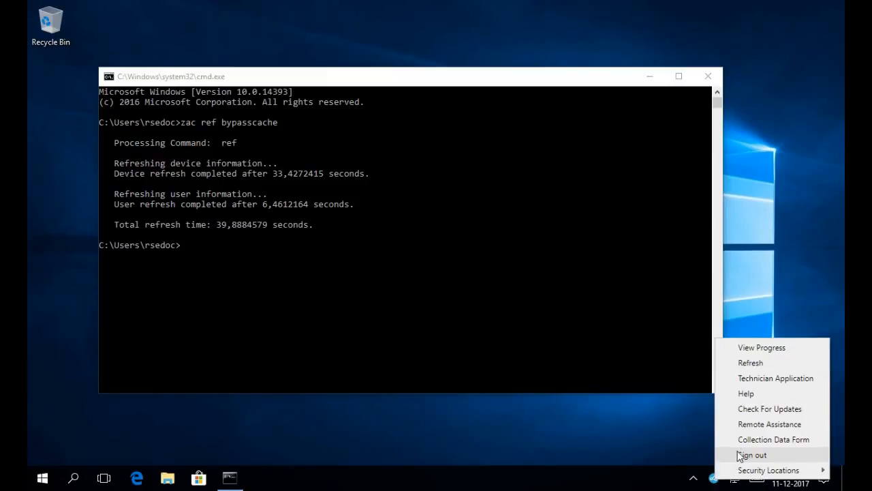
pyautogui.click(584, 358)
pyautogui.write('zac in')
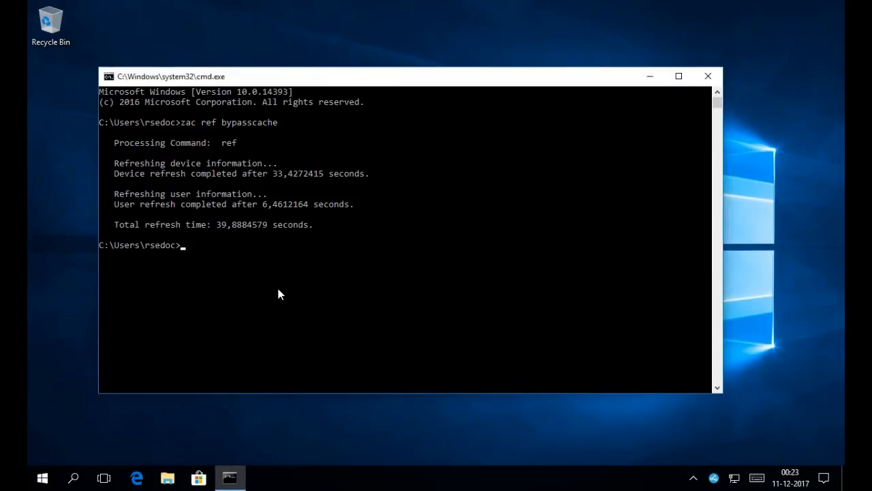
pyautogui.write('v cdf')
pyautogui.press('Return')
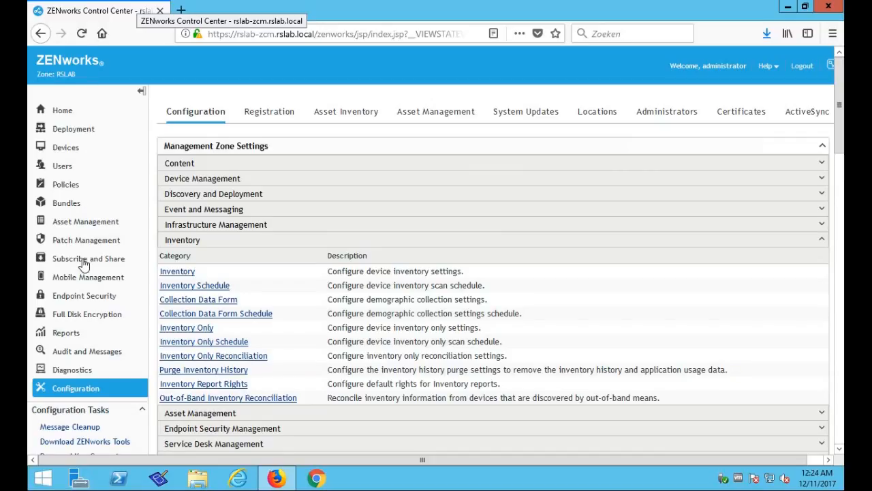
# Switch to ZENworks Control Center and review the definition of the Registry Info custom report in the My Reports folder
pyautogui.click(66, 333)
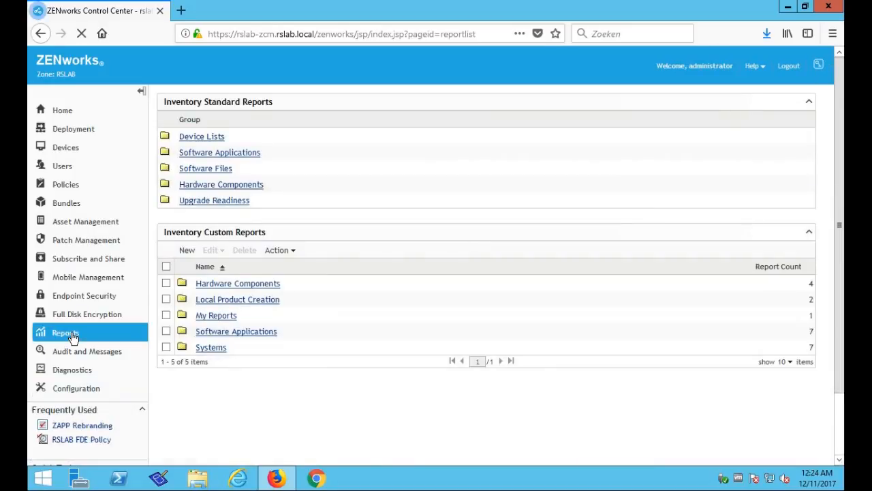
pyautogui.click(201, 318)
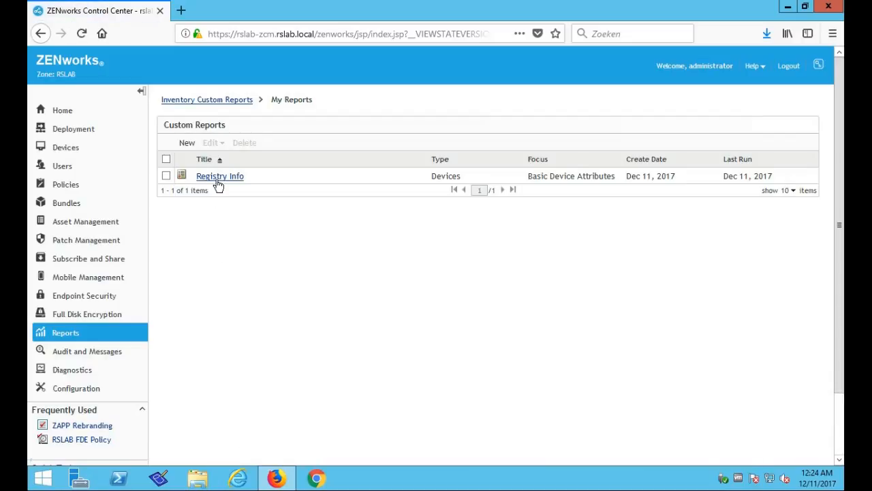
pyautogui.click(220, 178)
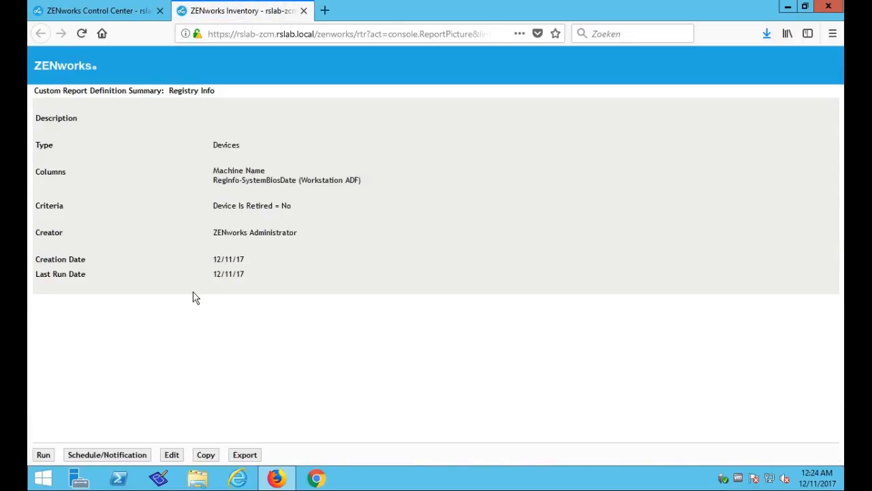
pyautogui.click(171, 455)
pyautogui.click(303, 11)
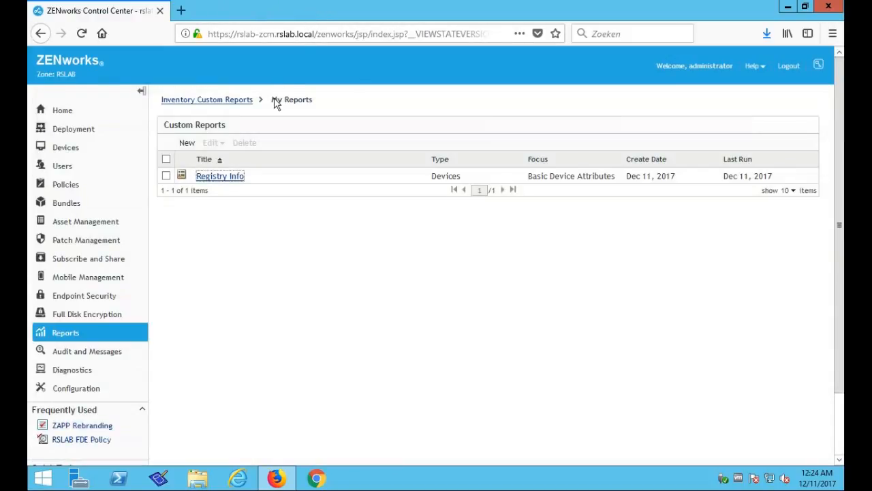
# Delete the existing Registry Info report from the My Reports folder
pyautogui.click(166, 176)
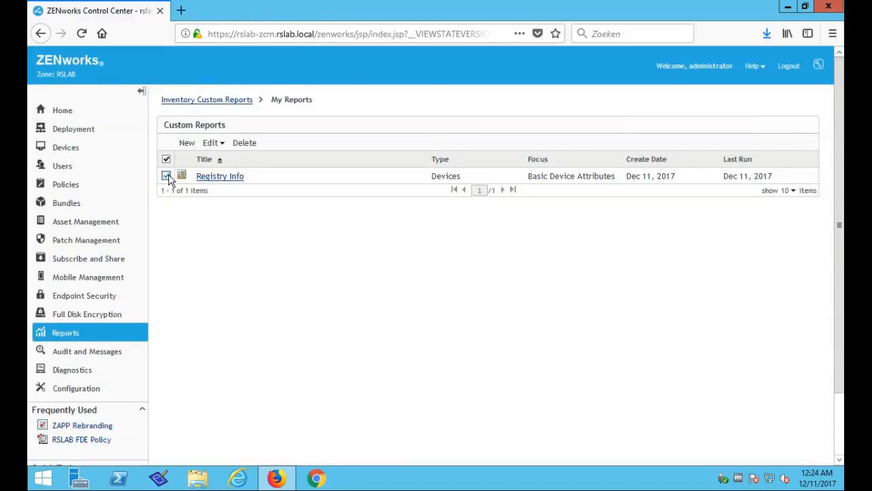
pyautogui.click(245, 143)
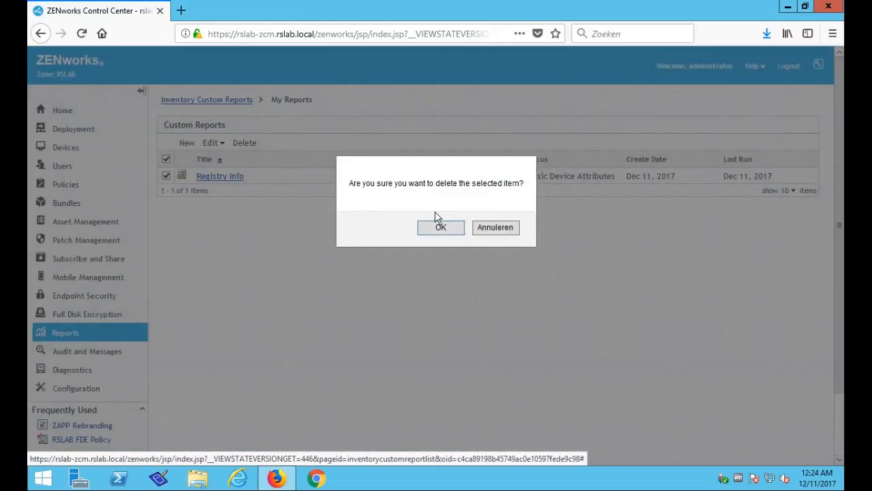
pyautogui.click(441, 228)
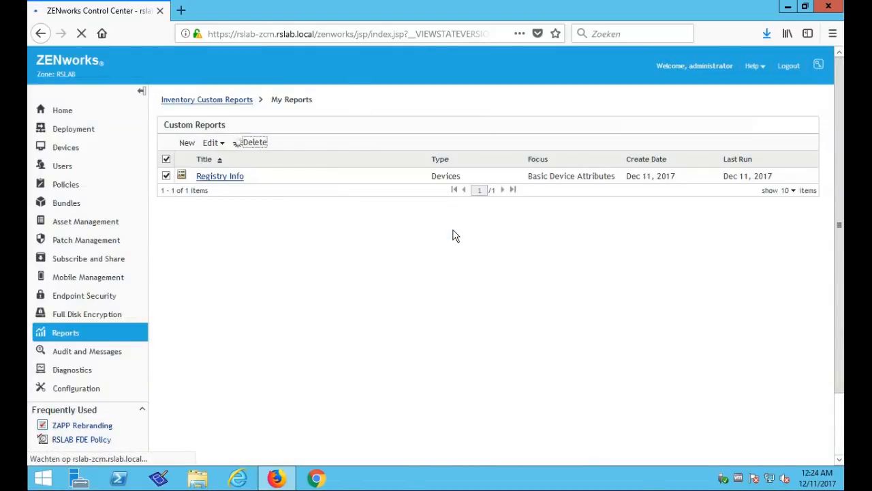
# Create a custom report named RegistryInfo with type Devices and focus Basic Device Attributes, and continue to its column definition
pyautogui.click(186, 143)
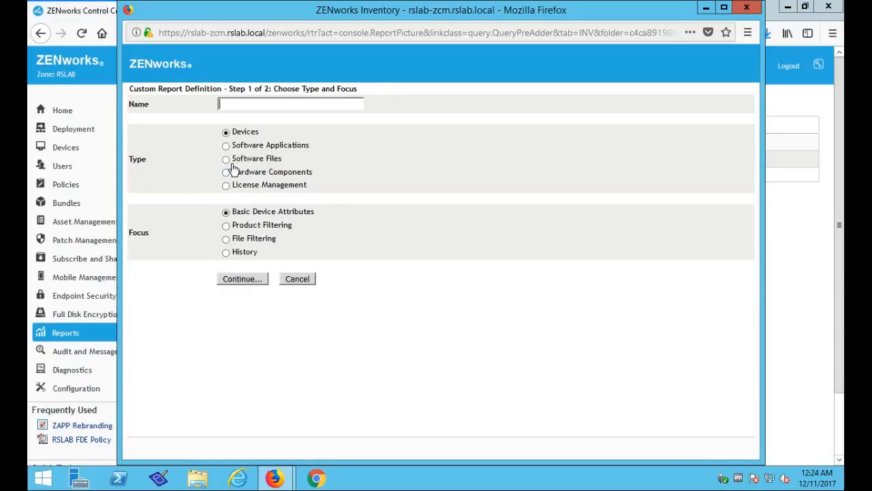
pyautogui.write('Reg')
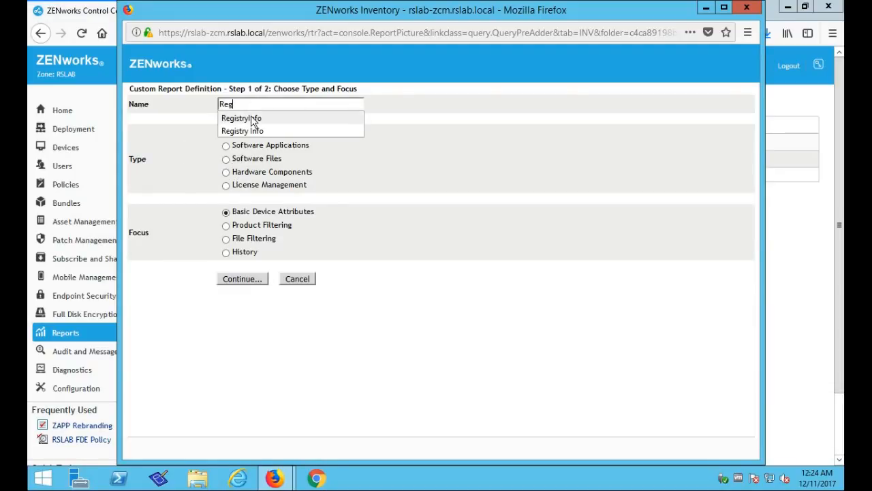
pyautogui.click(251, 119)
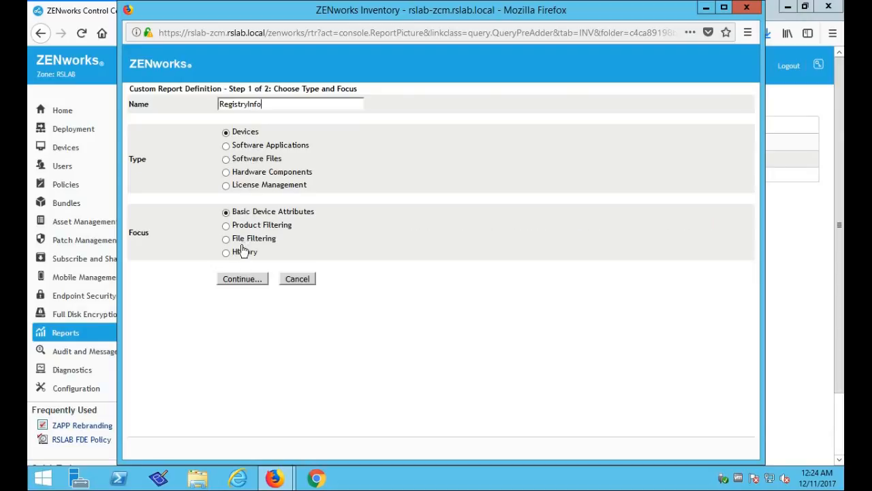
pyautogui.click(244, 280)
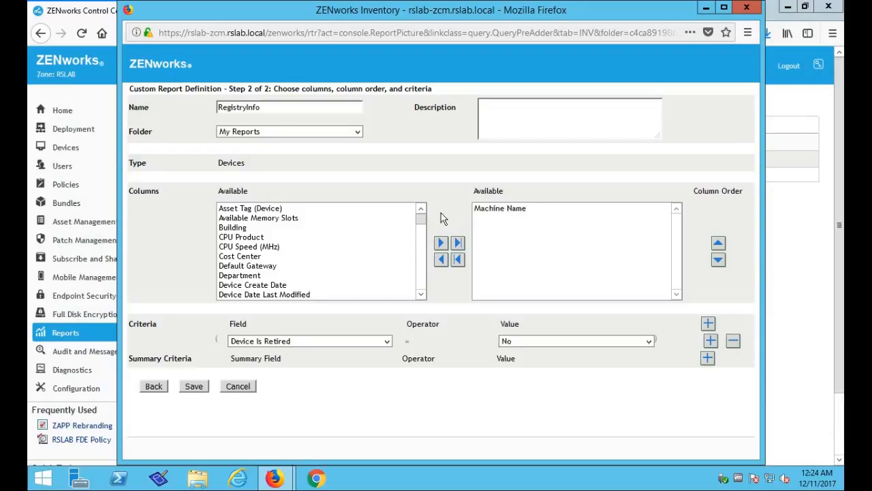
# Add the RegInfo-SystemBiosDate (Workstation ADF) column to the report after Machine Name and save the definition
pyautogui.moveTo(420, 221); pyautogui.dragTo(421, 281)
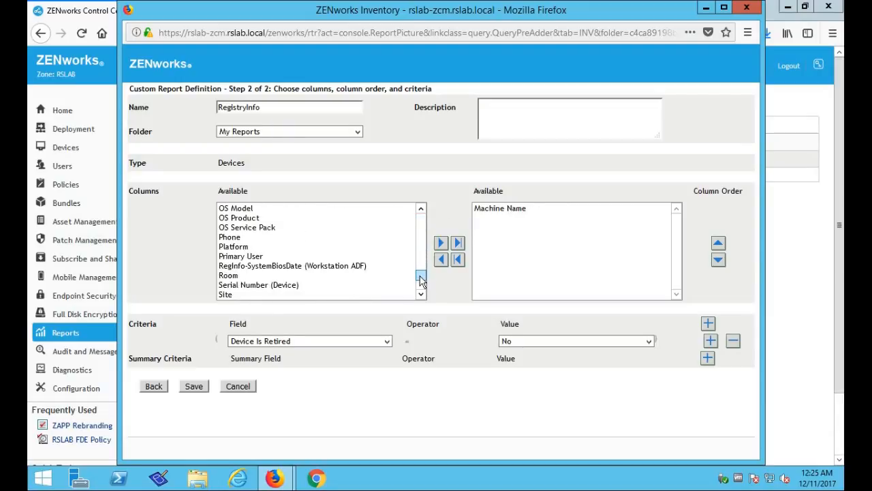
pyautogui.click(289, 267)
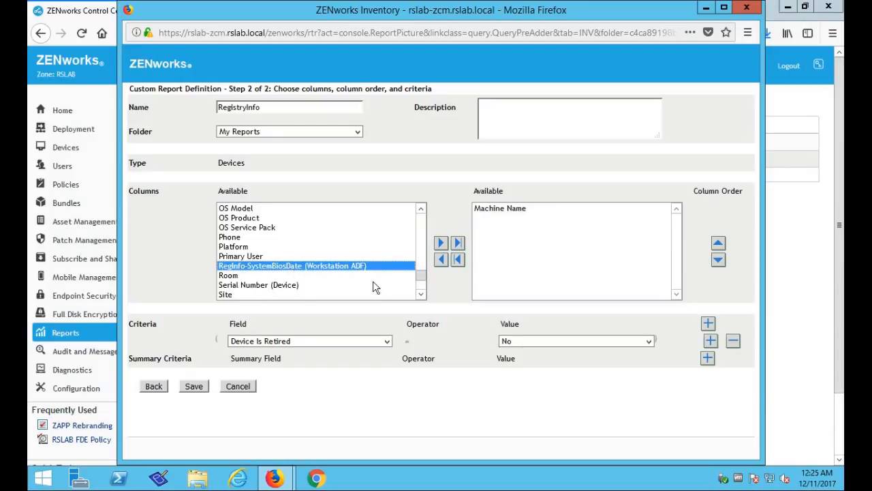
pyautogui.click(441, 246)
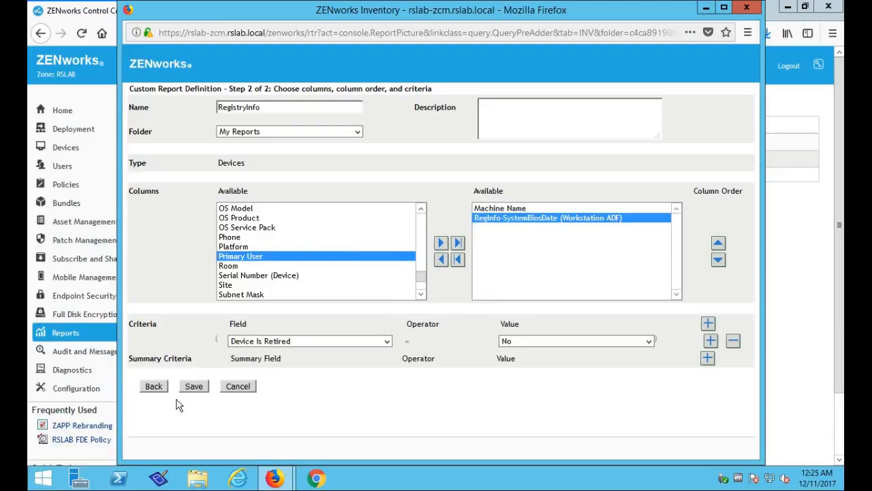
pyautogui.click(193, 388)
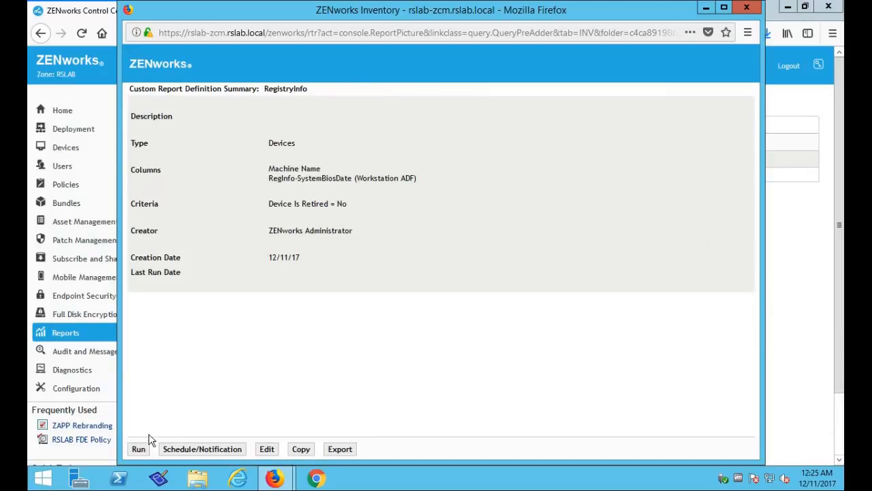
# Run the RegistryInfo report and check the RegInfo-SystemBiosDate value in the device details of rslab-w10-1
pyautogui.click(140, 449)
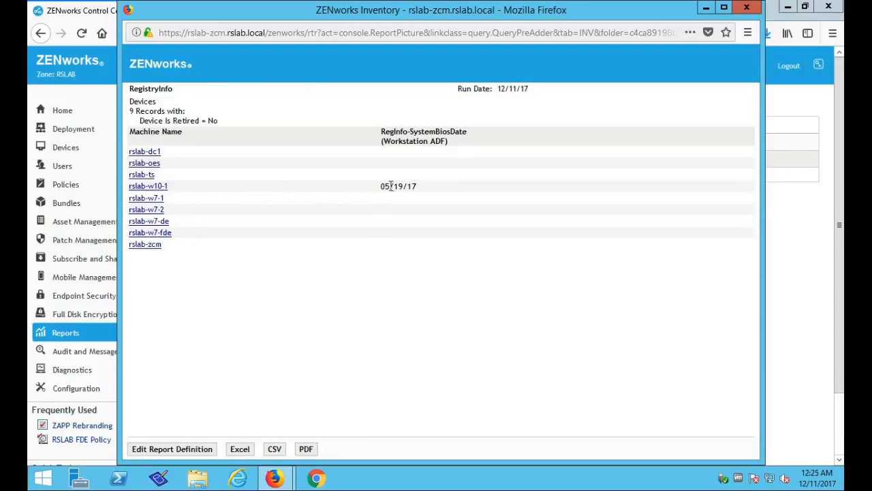
pyautogui.click(158, 187)
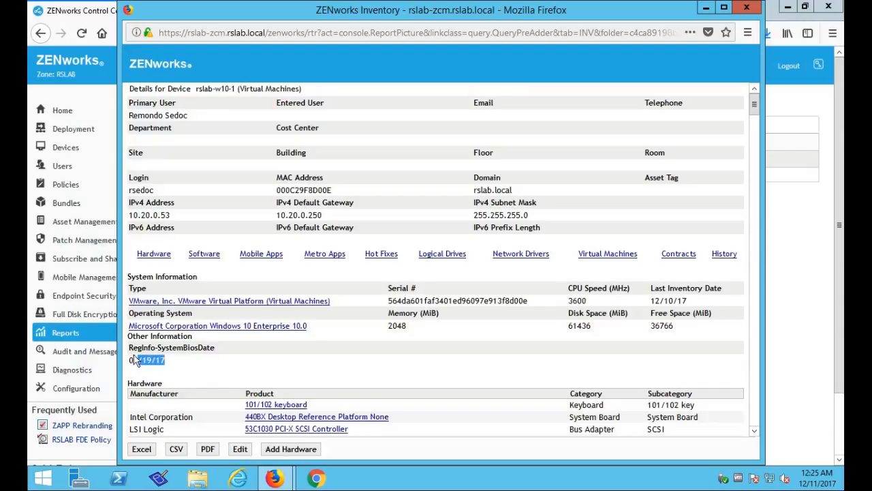
pyautogui.tripleClick(165, 363)
pyautogui.click(182, 371)
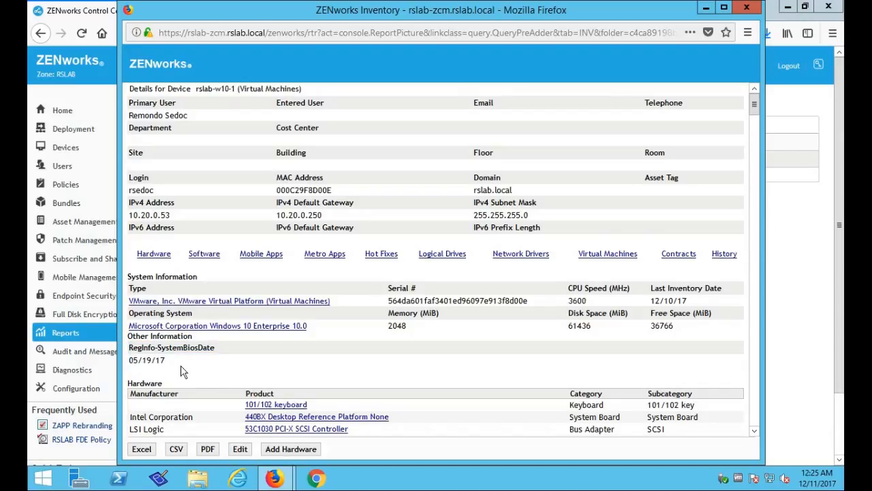